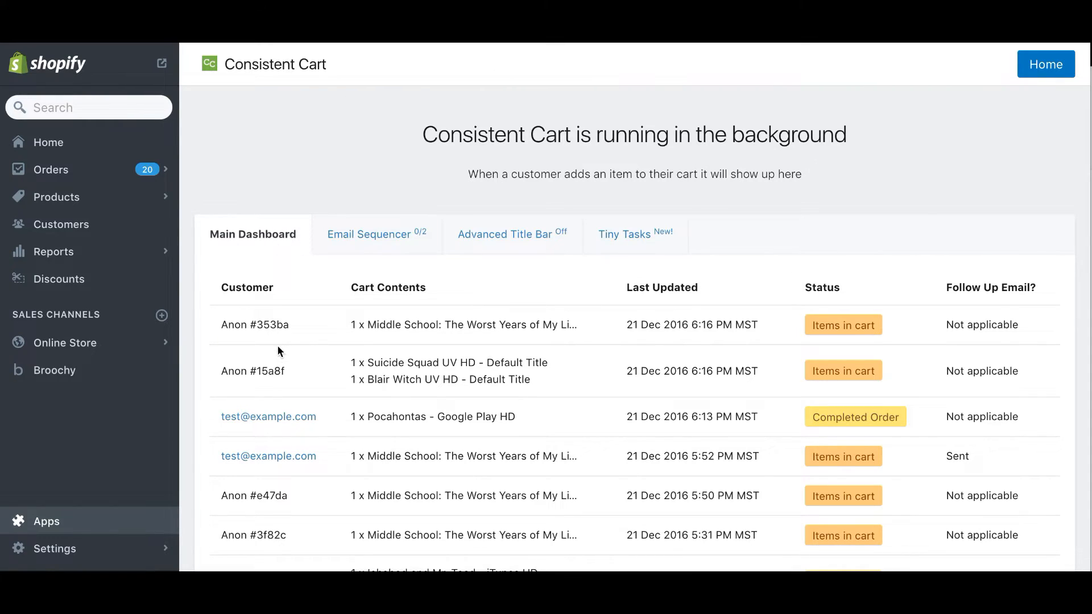
Step: Examine the tracked carts on the Main Dashboard, including customer, cart contents, last update, status and follow-up email
scroll(237, 324, down, 1)
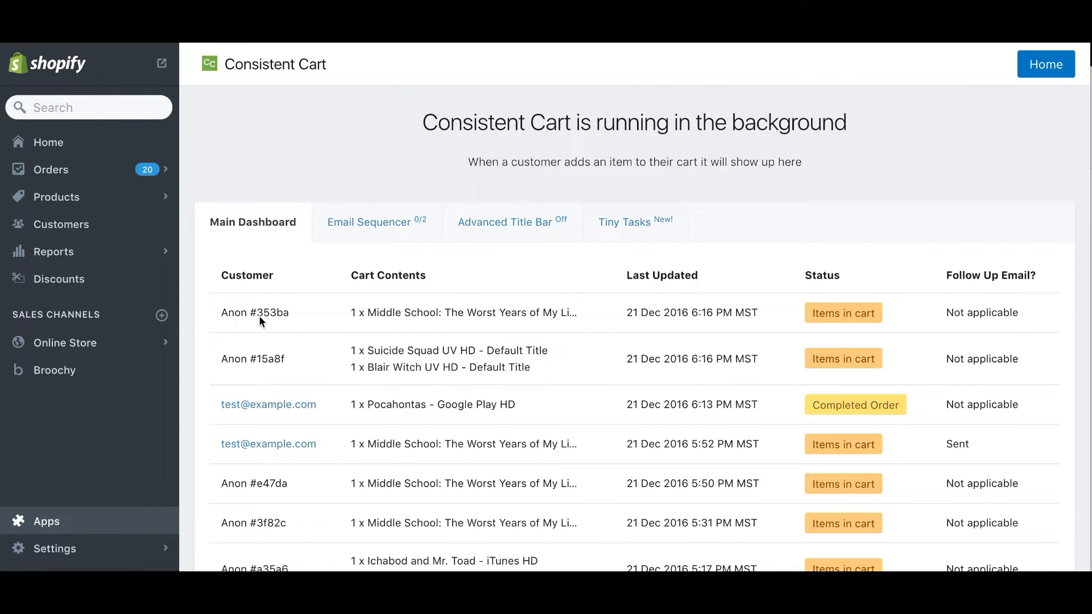
scroll(286, 316, down, 2)
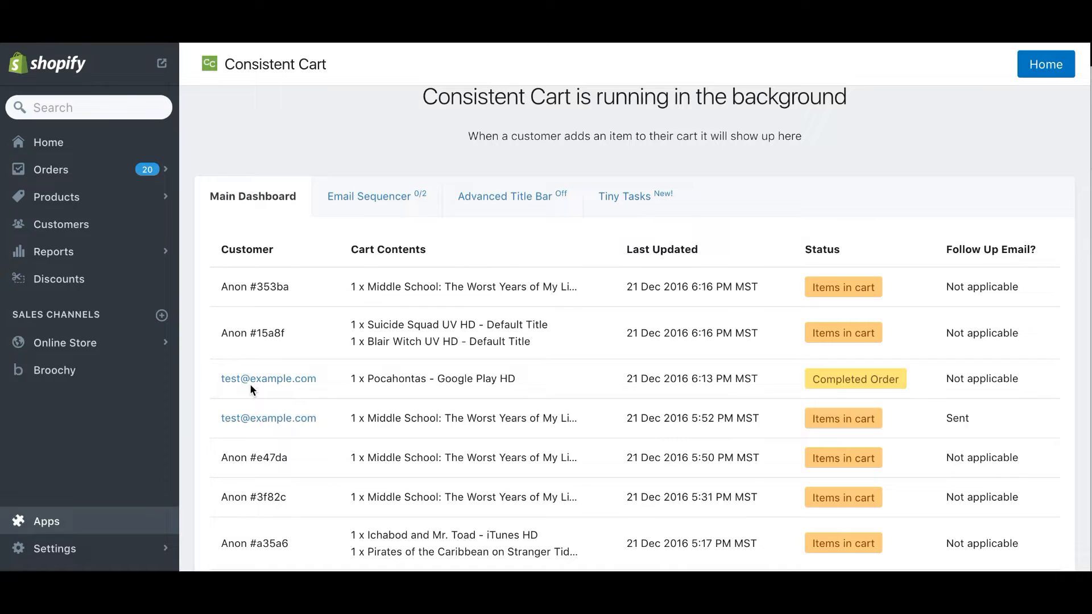
scroll(250, 384, down, 1)
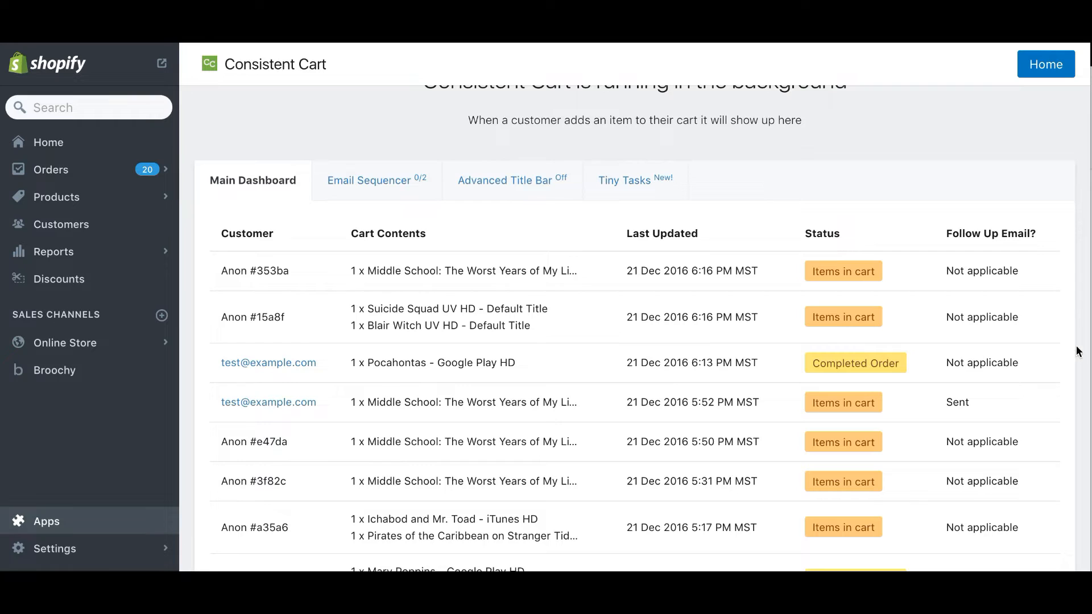
scroll(964, 364, down, 1)
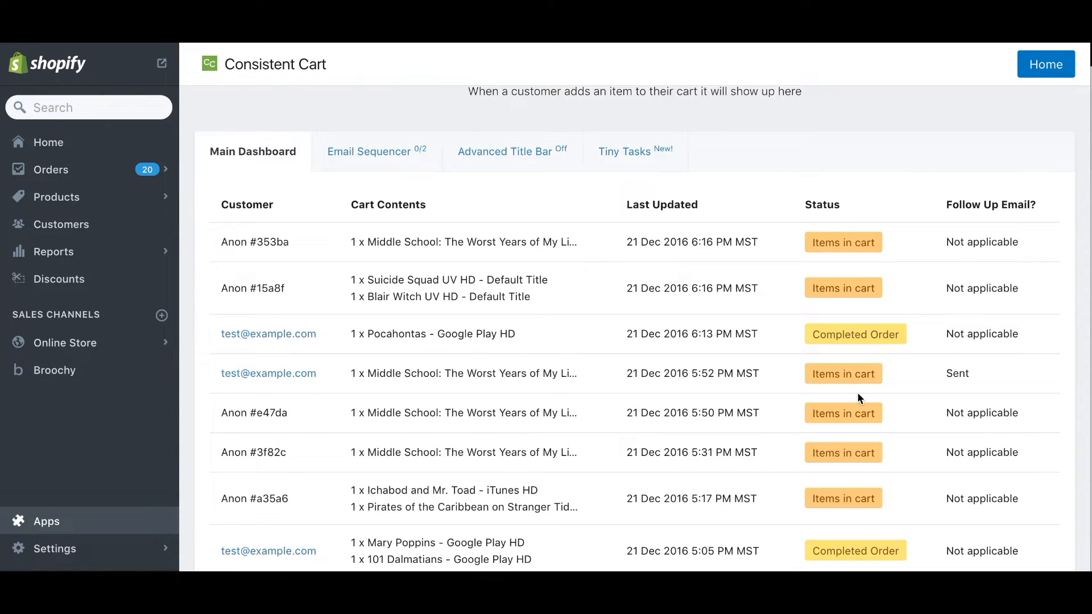
scroll(858, 397, down, 2)
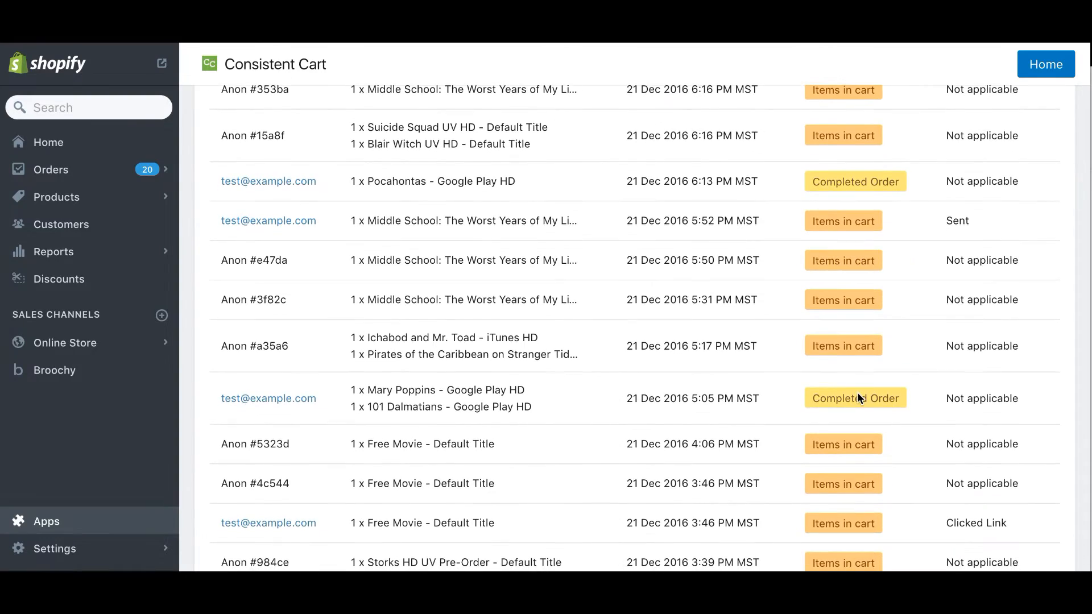
scroll(858, 396, down, 2)
scroll(858, 394, down, 5)
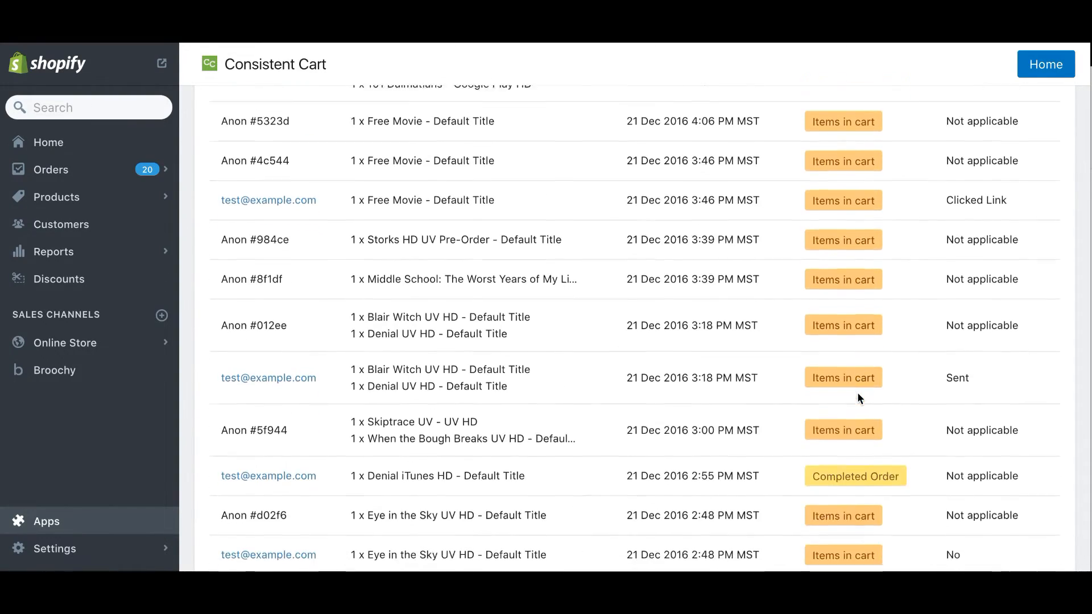
scroll(857, 392, up, 8)
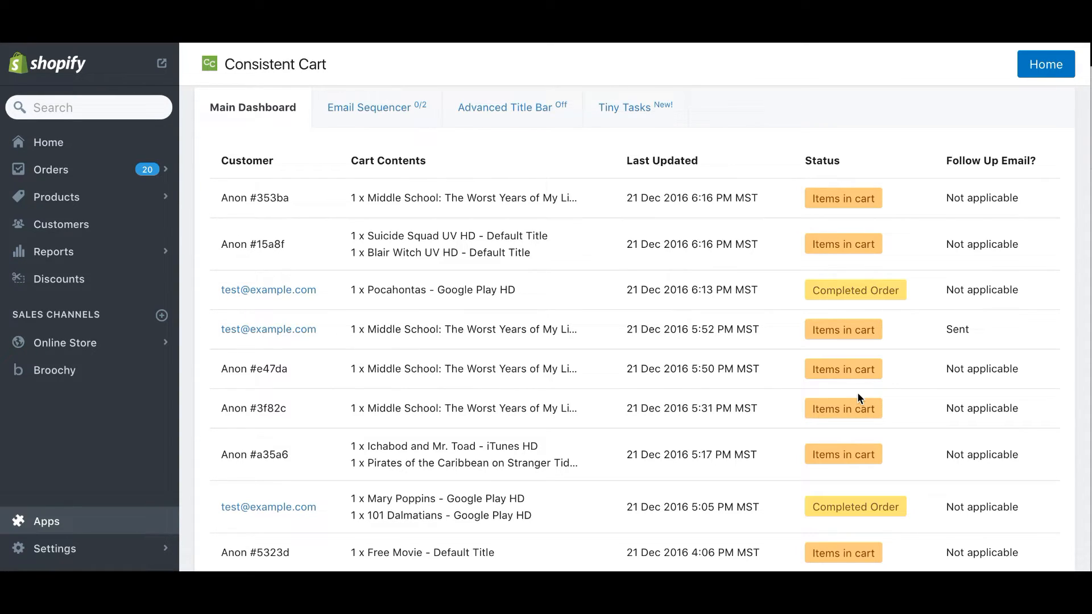
scroll(448, 302, up, 3)
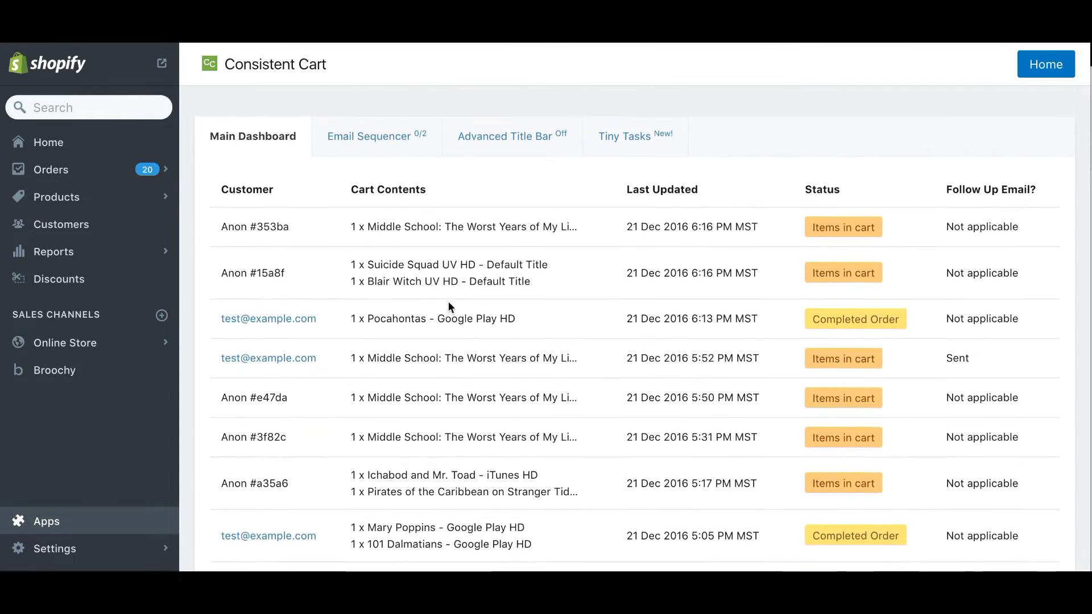
scroll(449, 306, up, 2)
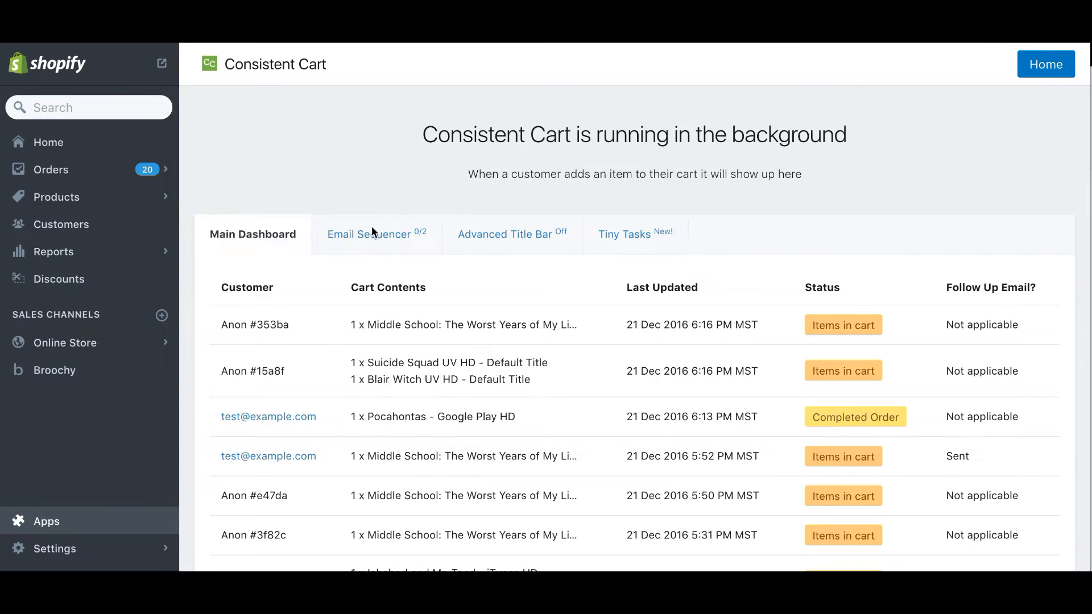
Step: Open the Abandon Email 1 settings from the Email Sequencer and review the sender details, subject and email body
click(373, 240)
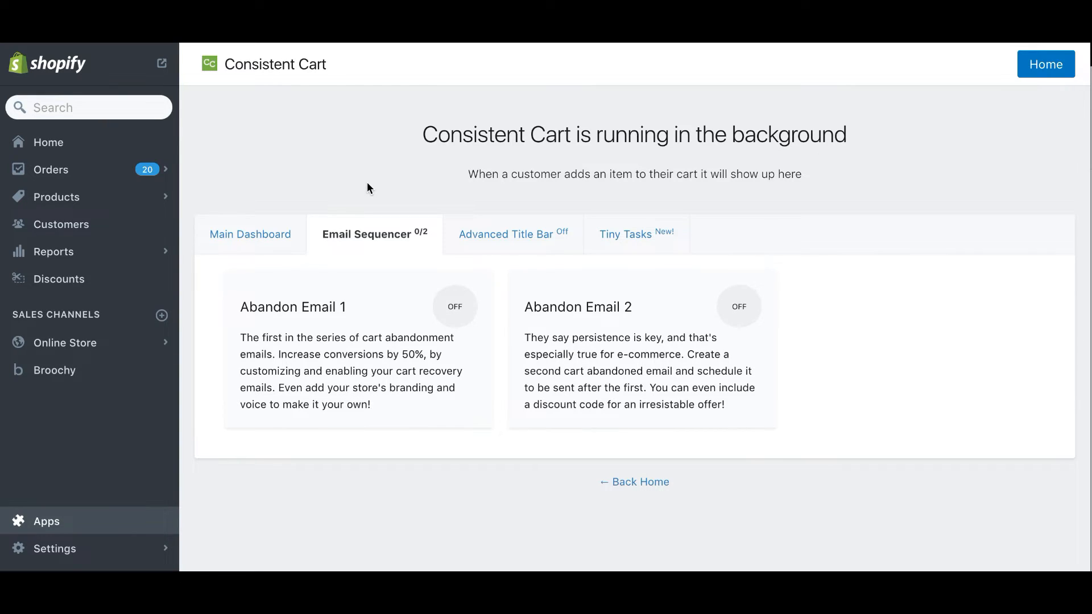
click(370, 347)
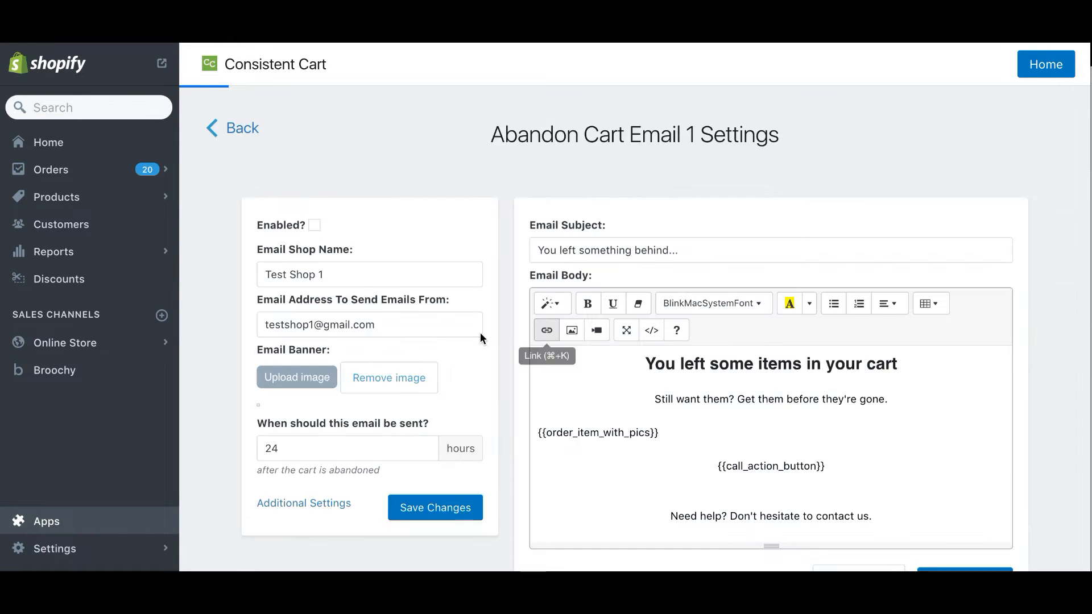
scroll(342, 250, down, 1)
scroll(371, 242, up, 1)
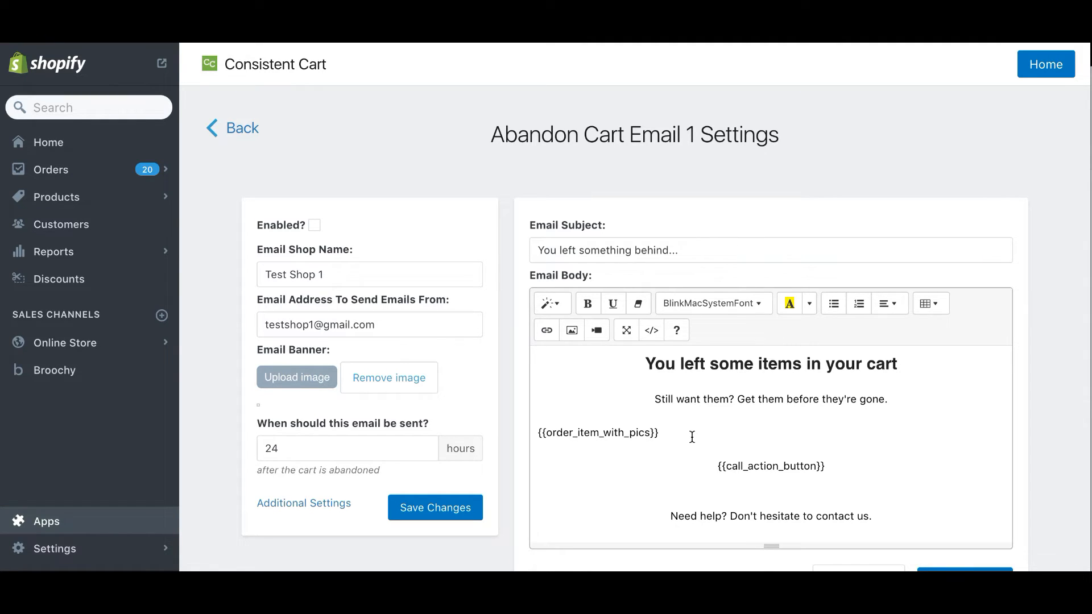
scroll(487, 182, down, 2)
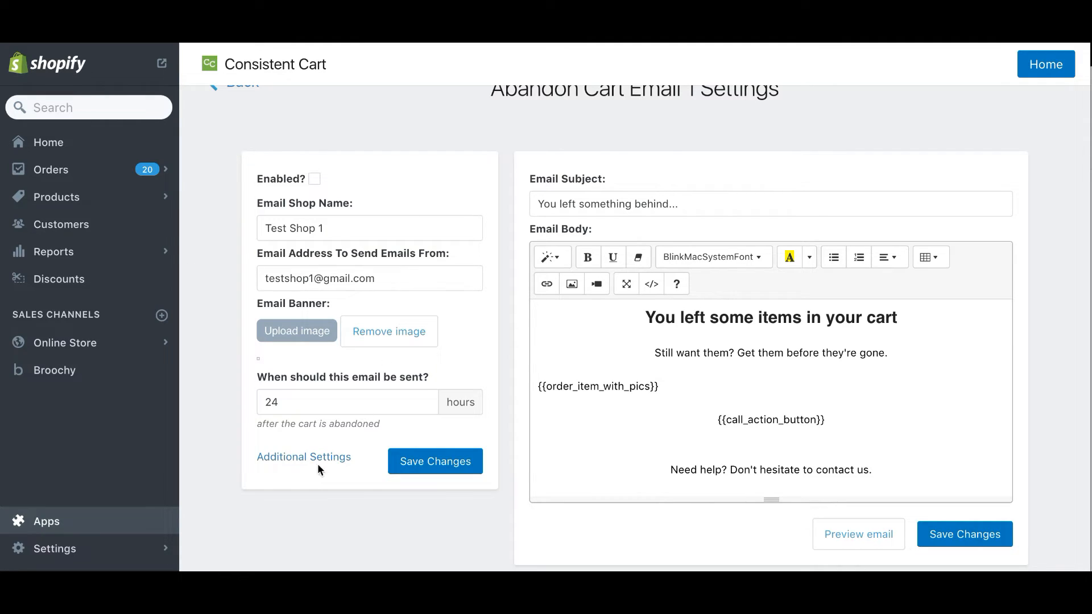
Step: Review the sending delay of Abandon Email 1 and expand its additional settings for the call to action and footer address
double_click(283, 409)
click(207, 396)
double_click(302, 404)
click(237, 389)
click(276, 458)
scroll(400, 455, down, 2)
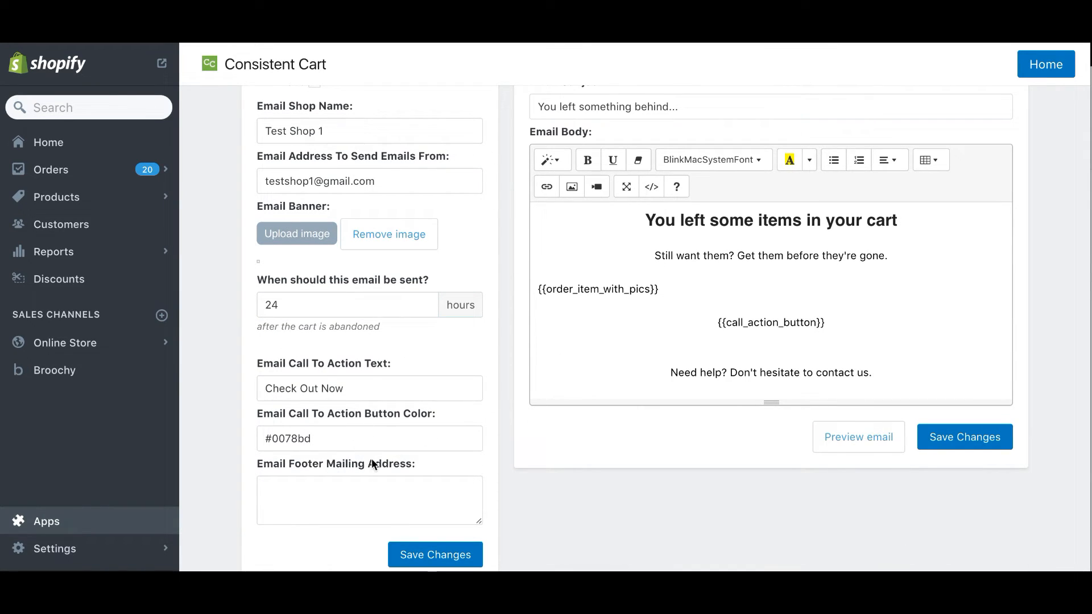
Step: Preview the first abandoned cart email and close the preview
scroll(846, 449, up, 1)
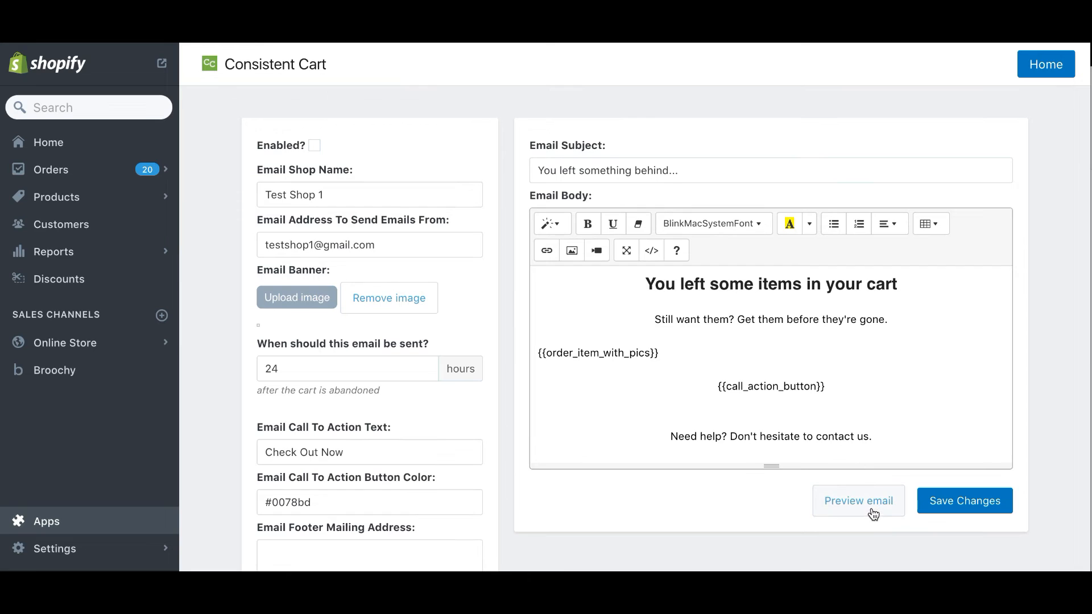
click(865, 514)
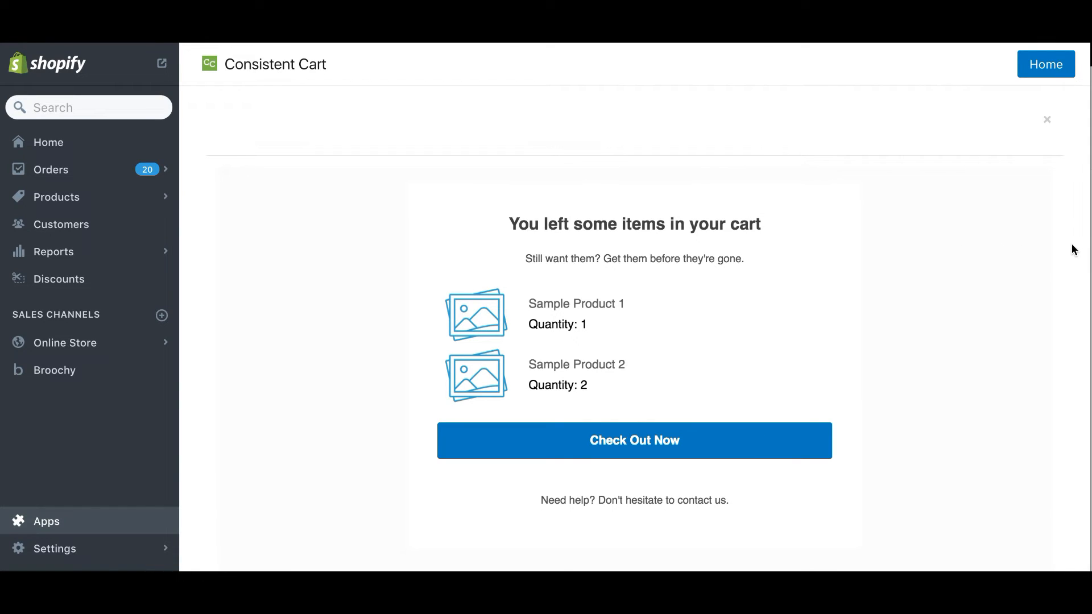
click(1046, 120)
scroll(311, 231, up, 2)
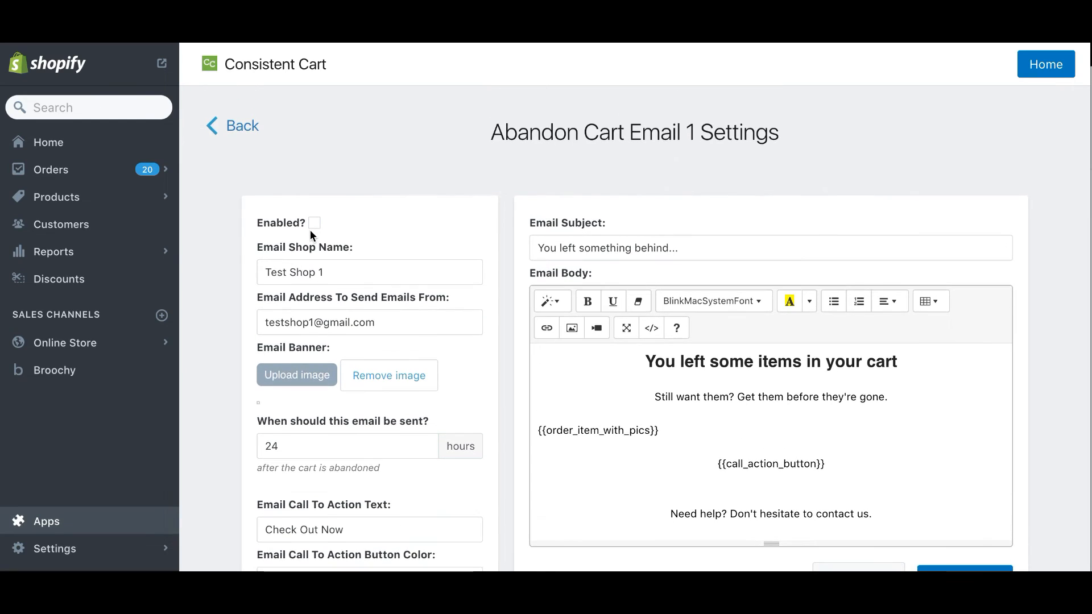
Step: Leave the Abandon Email 1 settings and read how Advanced Title Bar works and why it was built
click(233, 128)
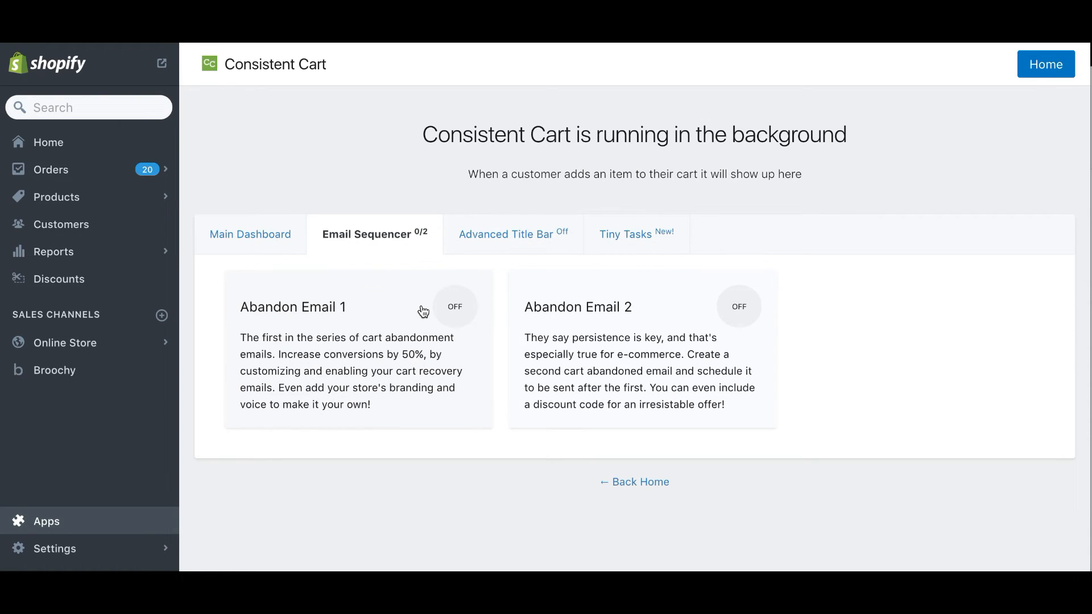
click(489, 242)
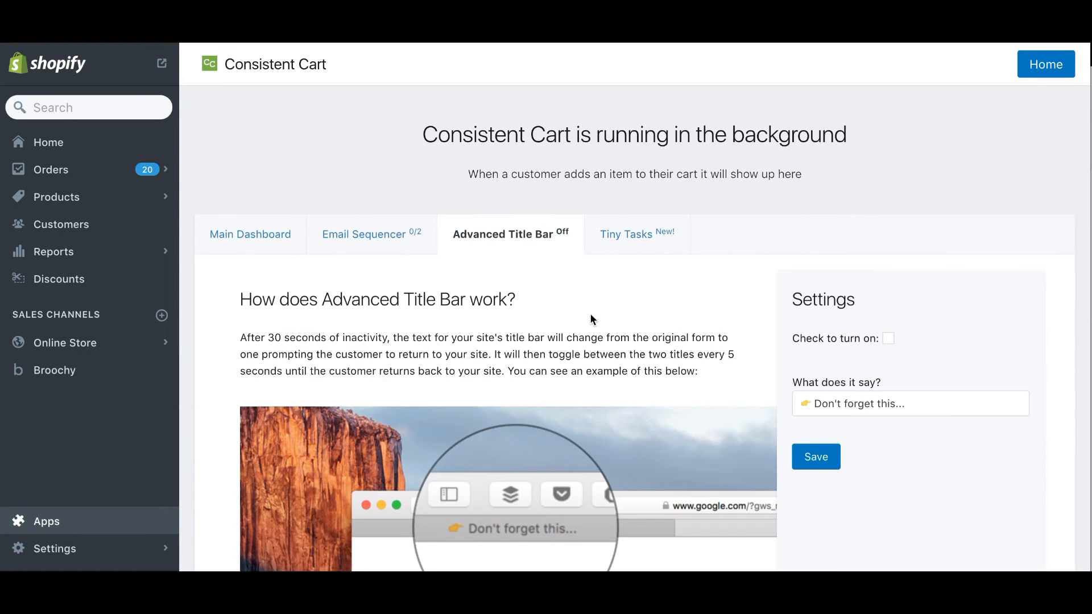
scroll(590, 314, down, 4)
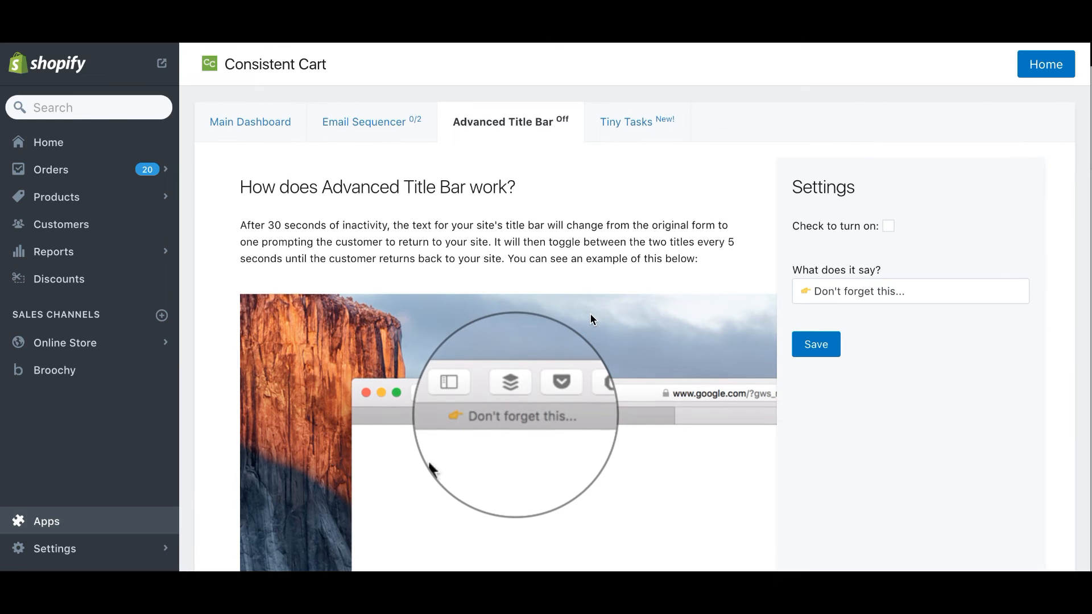
scroll(590, 319, down, 2)
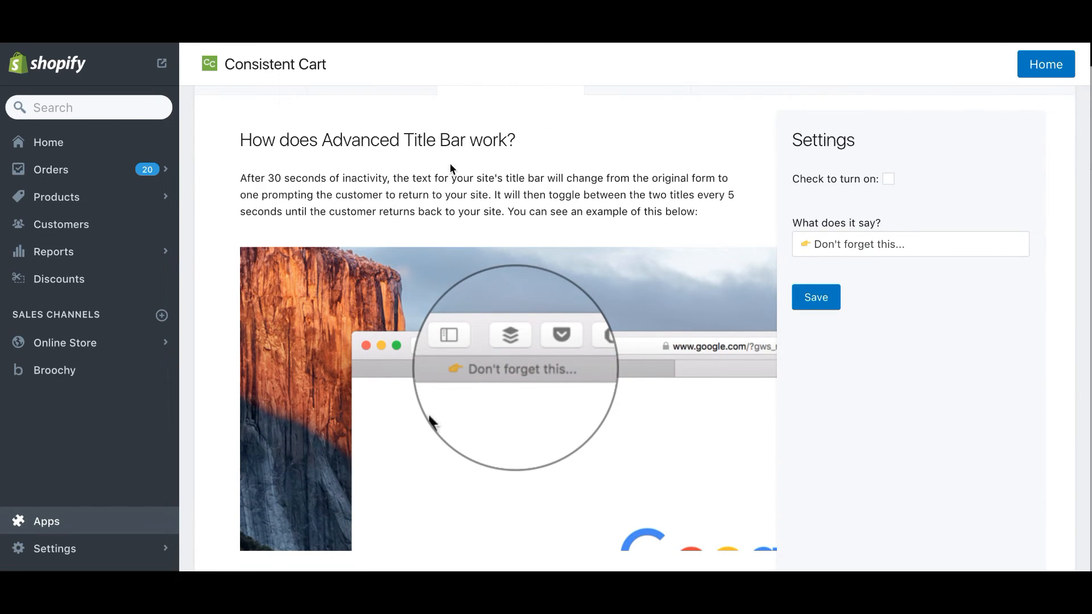
scroll(438, 373, down, 5)
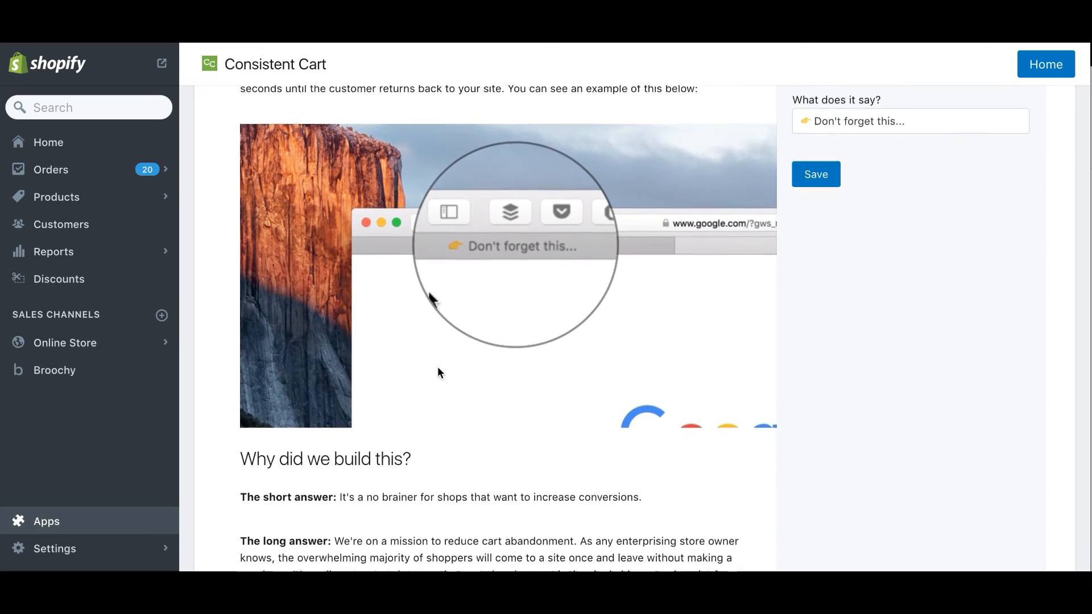
scroll(437, 368, up, 7)
scroll(438, 368, down, 5)
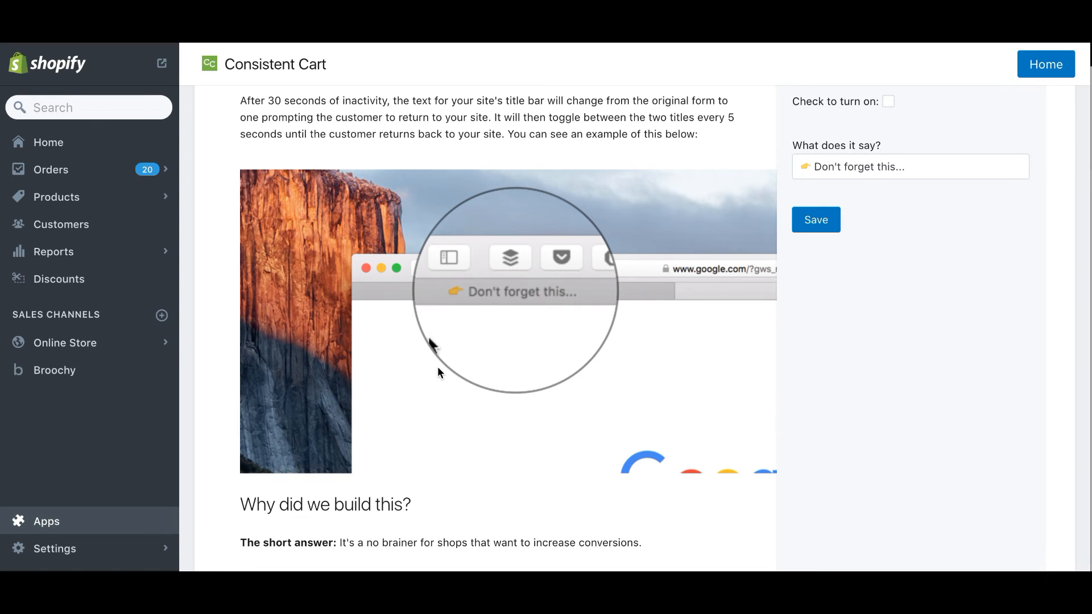
scroll(438, 368, down, 2)
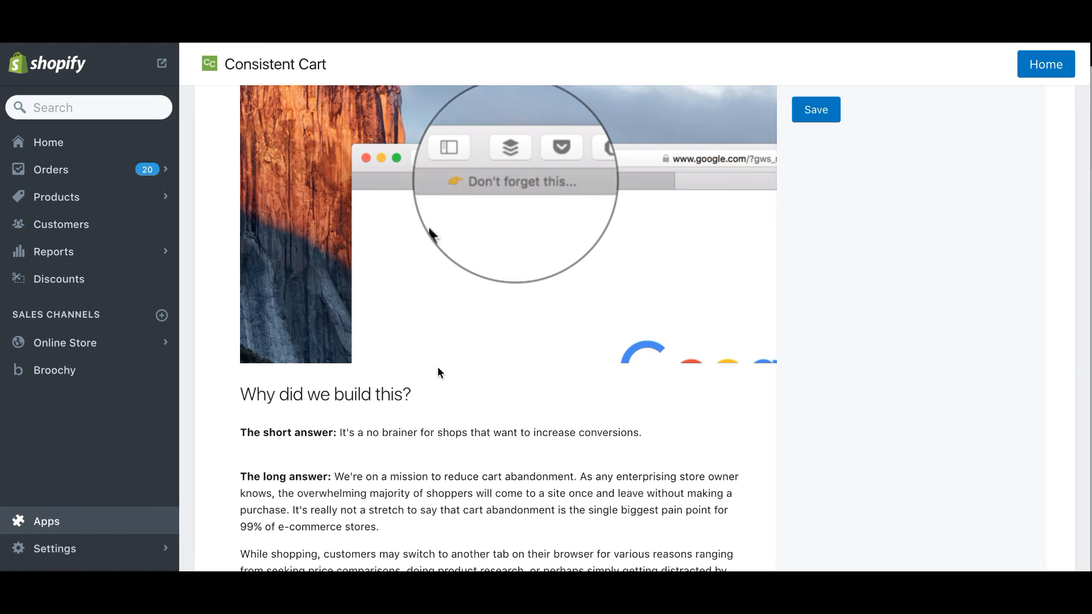
scroll(438, 368, down, 2)
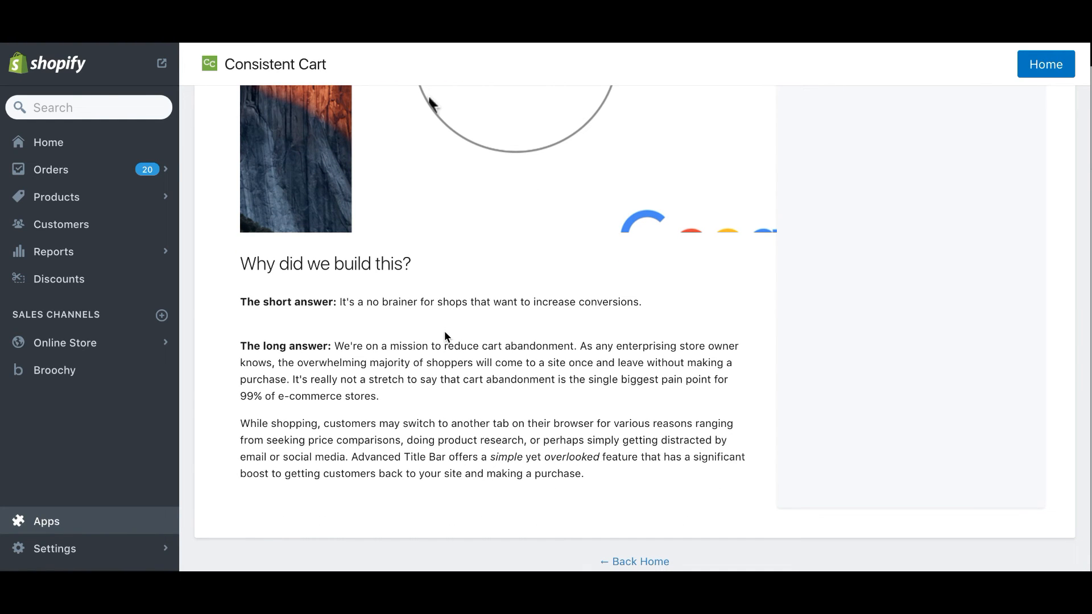
scroll(444, 335, up, 6)
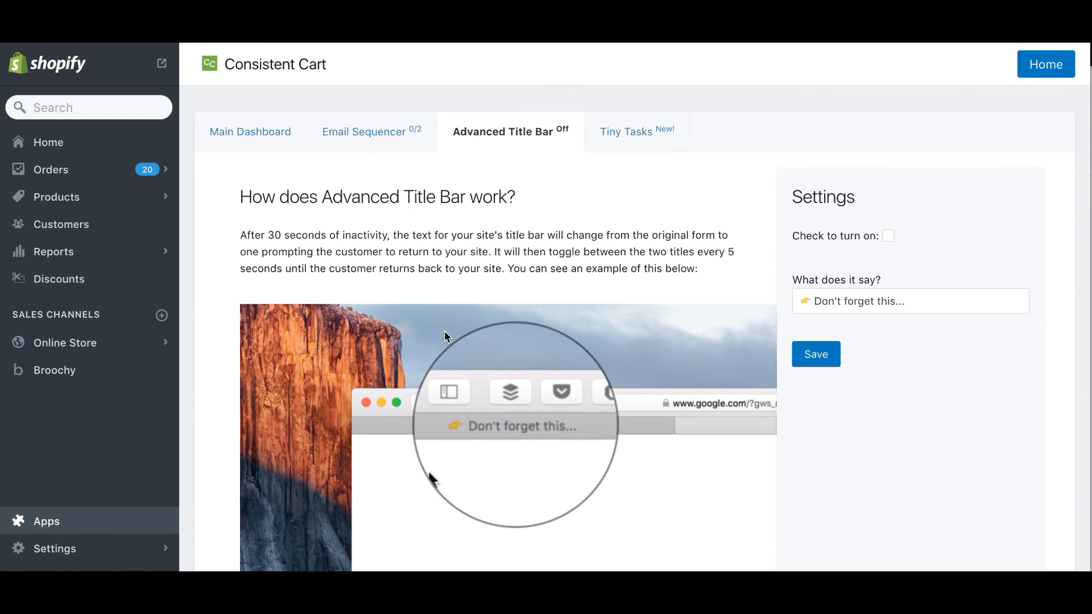
scroll(444, 335, up, 2)
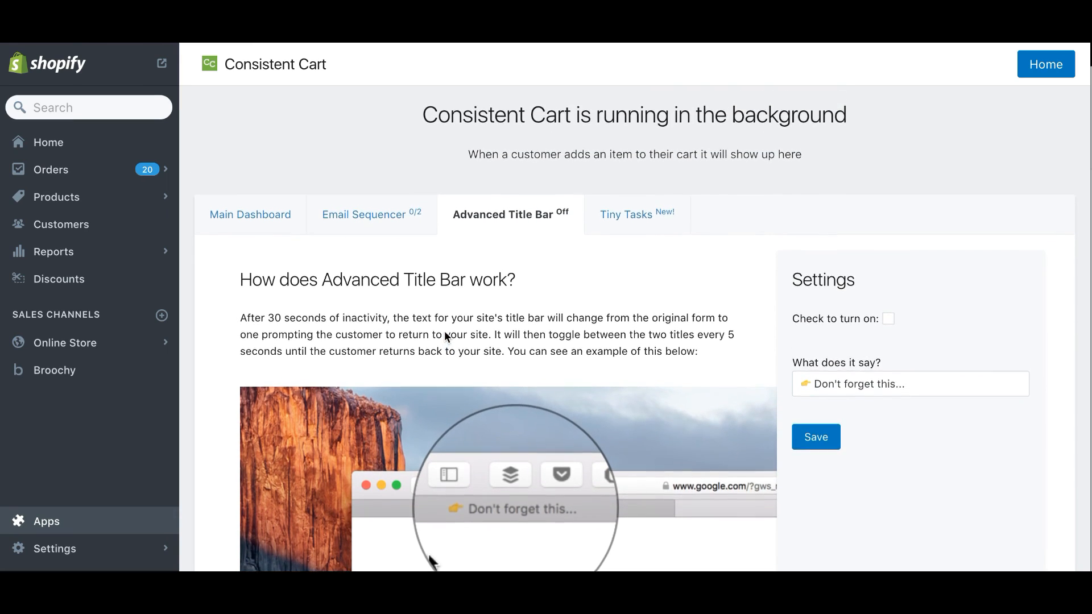
Step: Examine the Advanced Title Bar settings, highlighting the title message text without changing it
scroll(445, 333, up, 1)
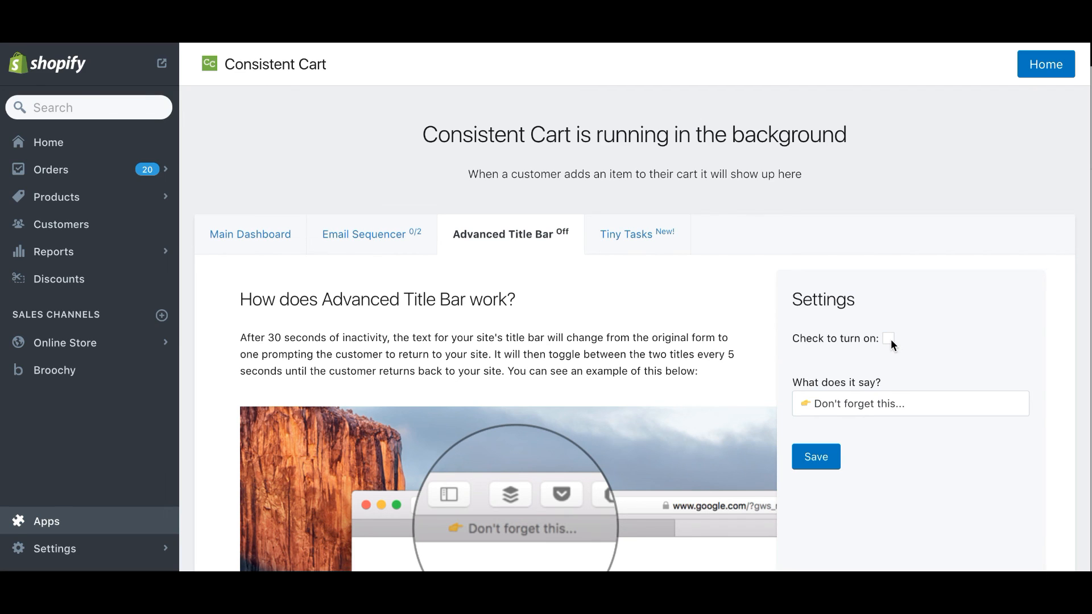
drag(906, 404, 795, 405)
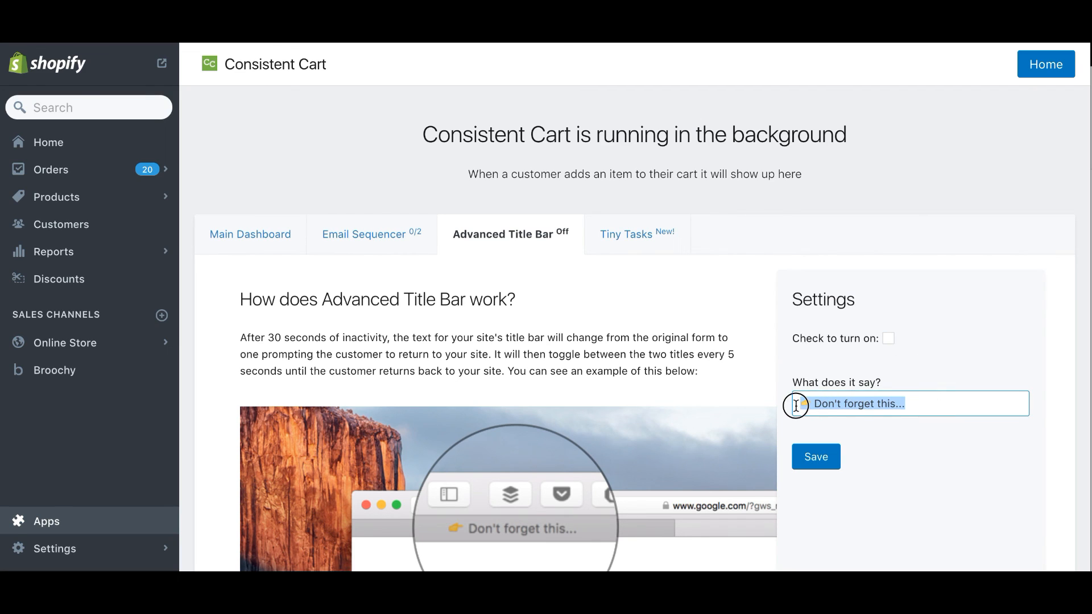
click(922, 370)
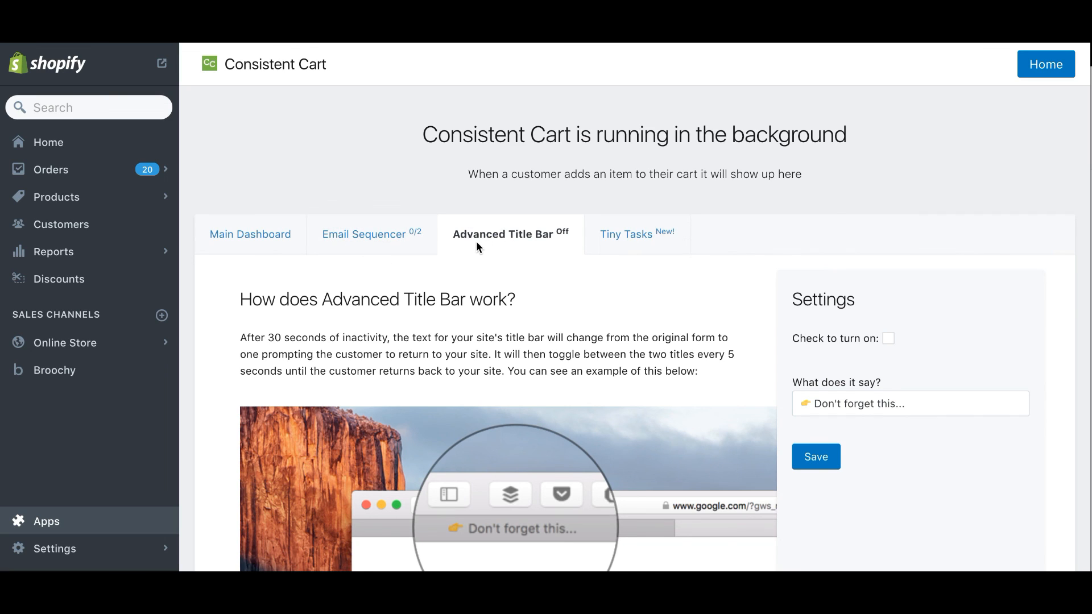
Step: Return to the Main Dashboard and reopen the Email Sequencer
click(283, 253)
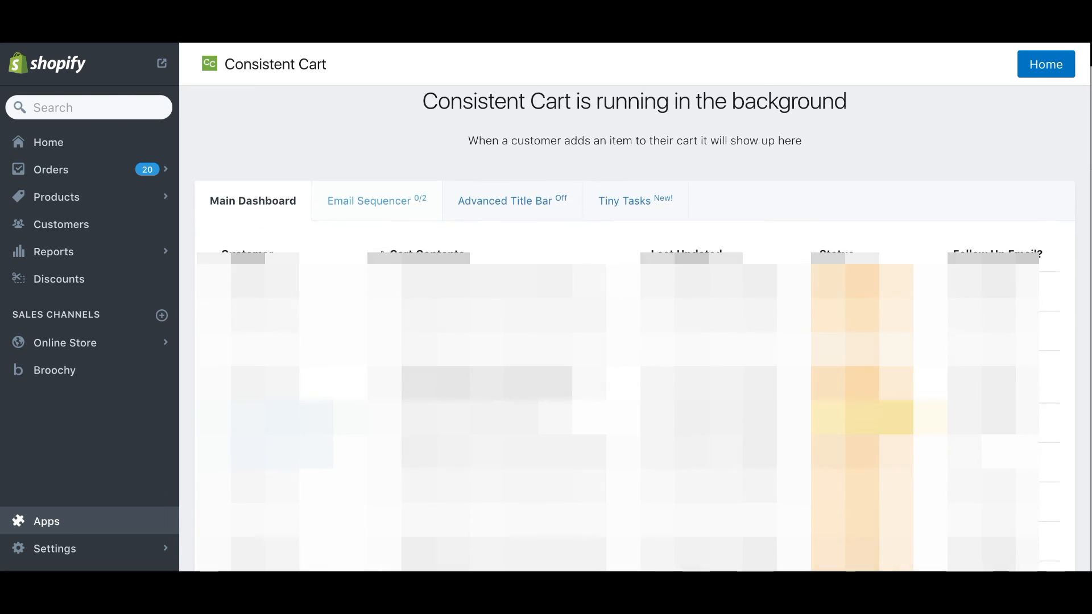
click(408, 234)
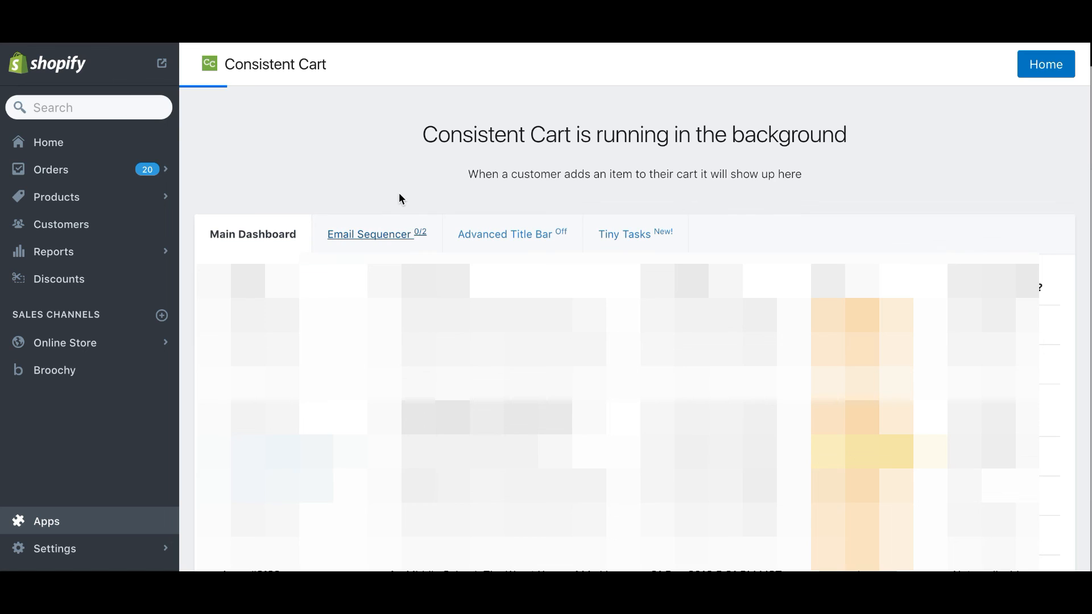